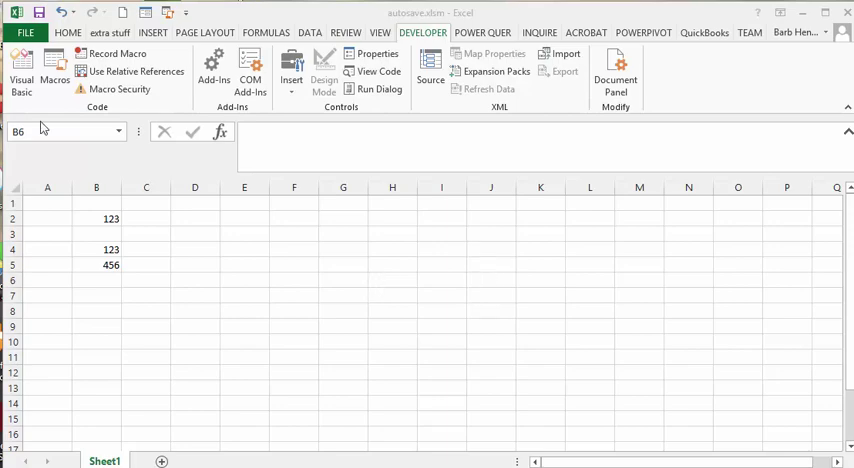
- Open the VBA editor and add an empty Workbook_BeforeClose procedure to ThisWorkbook
{"action": "left_click", "coordinate": [24, 66]}
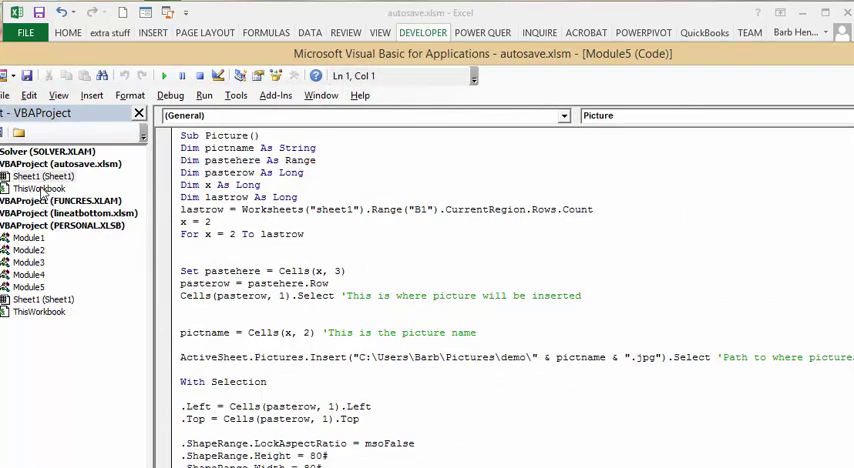
{"action": "double_click", "coordinate": [40, 189]}
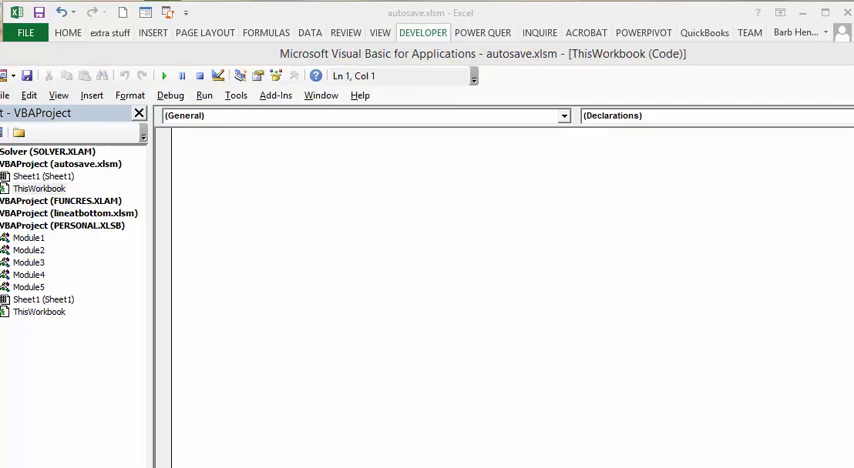
{"action": "left_click", "coordinate": [191, 142]}
{"action": "type", "text": "Private Sub Workbook_BeforeClose(Cancel As Boolean)"}
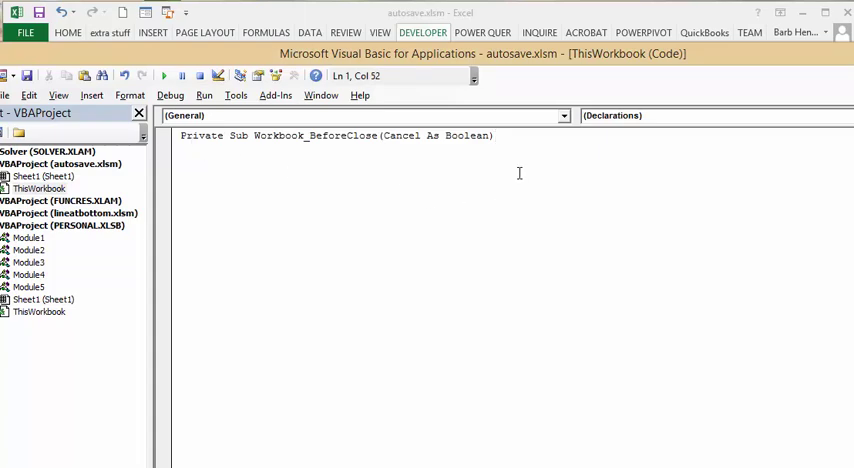
{"action": "key", "text": "Return"}
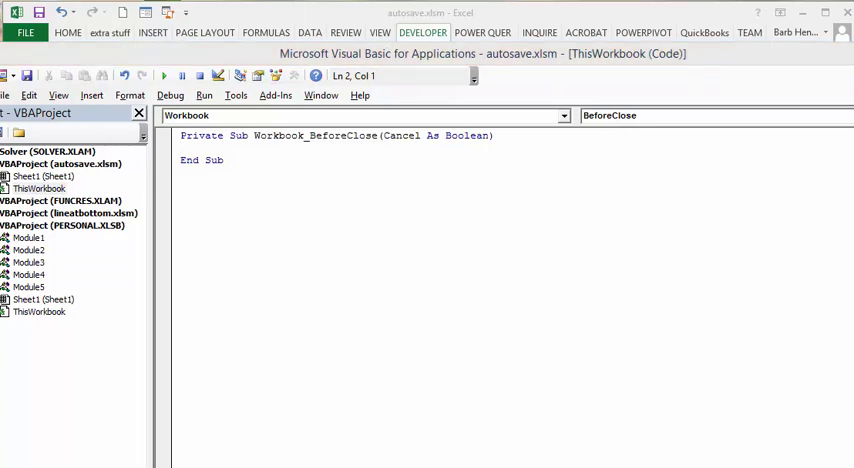
- Write DisplayAlerts = False, ThisWorkbook.Close SaveChanges:=True, then DisplayAlerts = True in the procedure
{"action": "left_click", "coordinate": [192, 148]}
{"action": "type", "text": "Application.DisplayAlerts = False"}
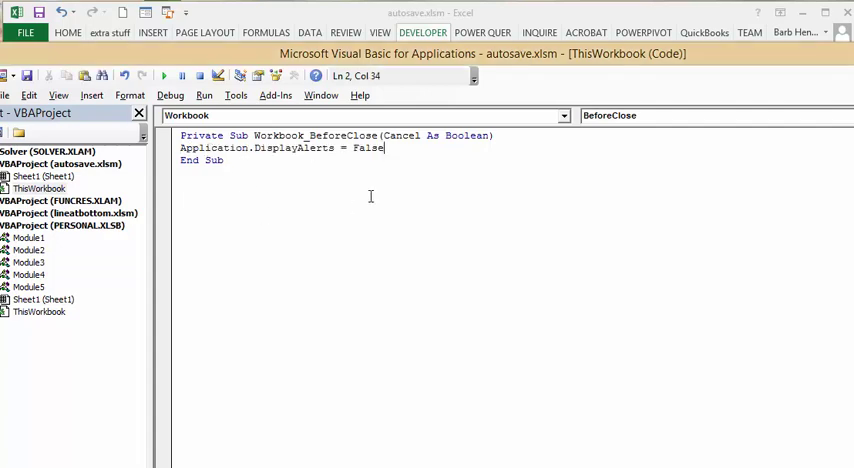
{"action": "key", "text": "Return"}
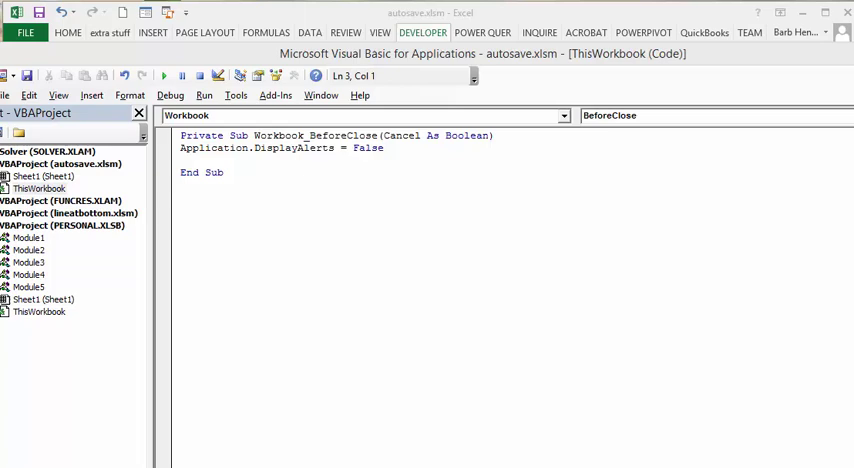
{"action": "left_click", "coordinate": [185, 166]}
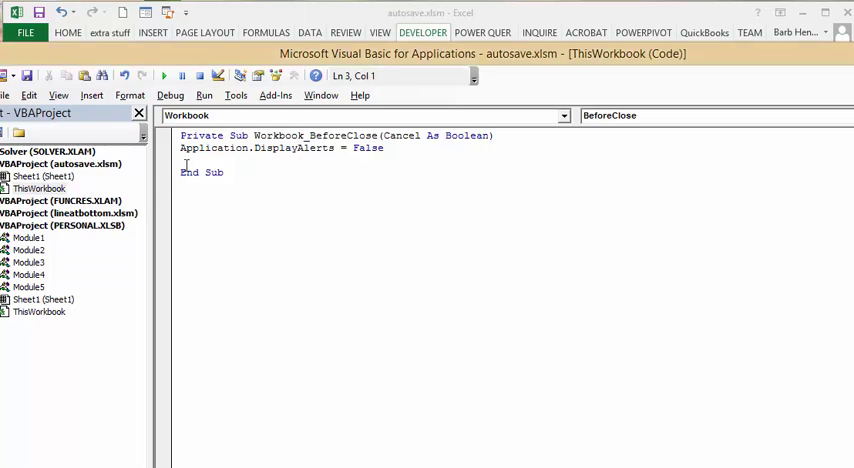
{"action": "type", "text": "ThisWorkbook.Close SaveChanges:=True"}
{"action": "key", "text": "Return"}
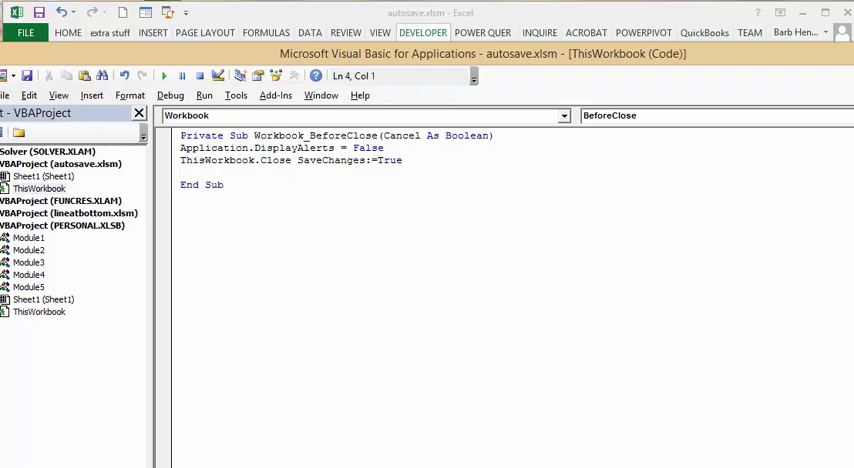
{"action": "type", "text": "Application.DisplayAlerts = True"}
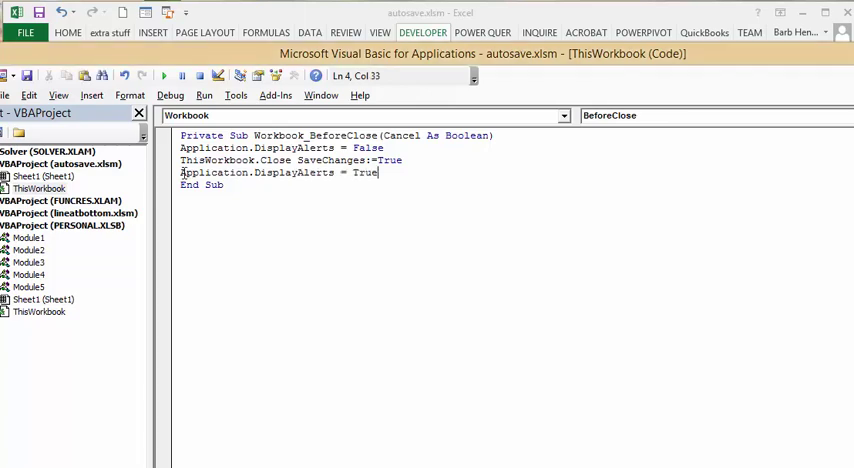
{"action": "key", "text": "Down"}
{"action": "key", "text": "Down"}
- Save the macro, return to the worksheet and enter 5555 in cell C2
{"action": "left_click", "coordinate": [27, 77]}
{"action": "left_click", "coordinate": [212, 6]}
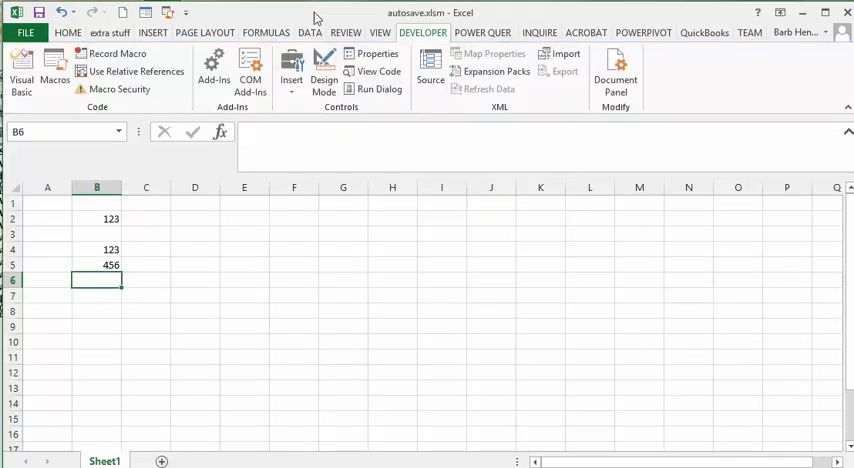
{"action": "left_click", "coordinate": [148, 233]}
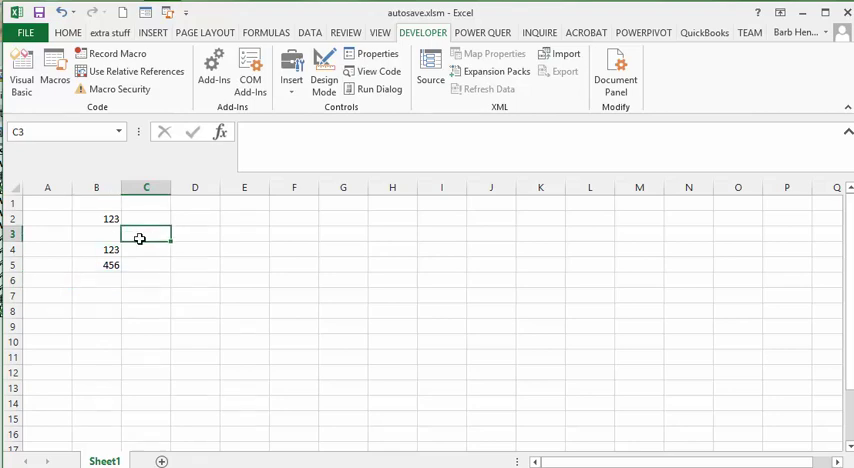
{"action": "left_click", "coordinate": [152, 217]}
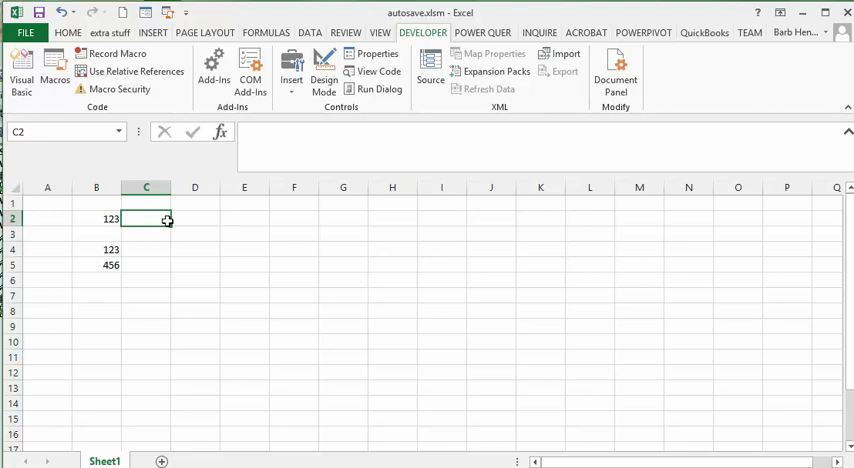
{"action": "type", "text": "5555"}
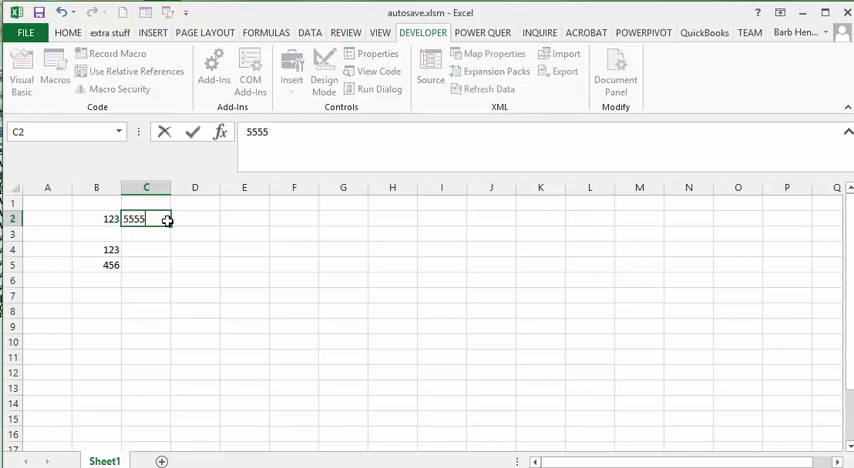
{"action": "left_click", "coordinate": [847, 14]}
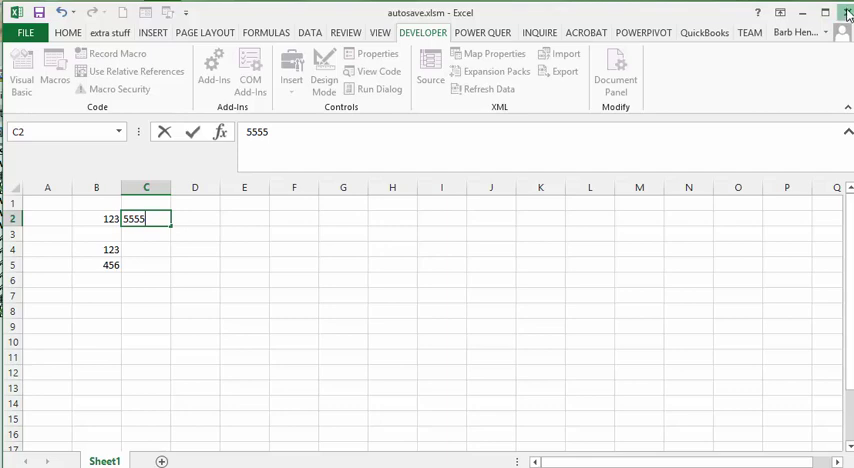
{"action": "key", "text": "Return"}
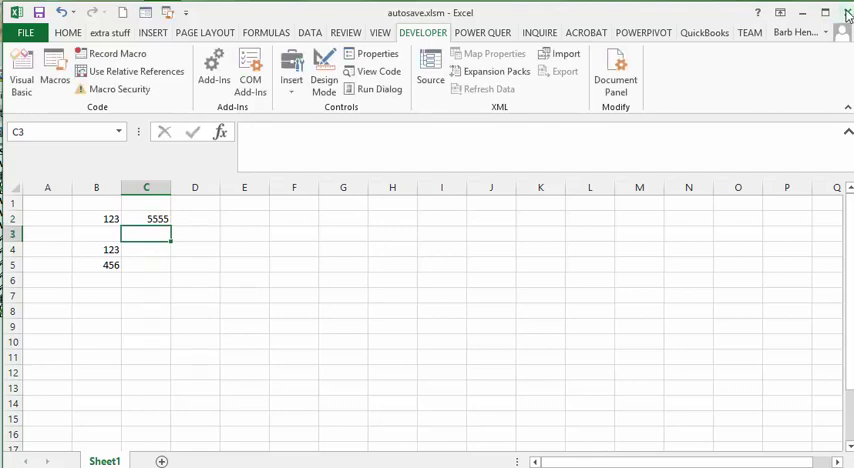
- Close autosave.xlsm, reopen it, and confirm C2 still shows 5555
{"action": "left_click", "coordinate": [847, 14]}
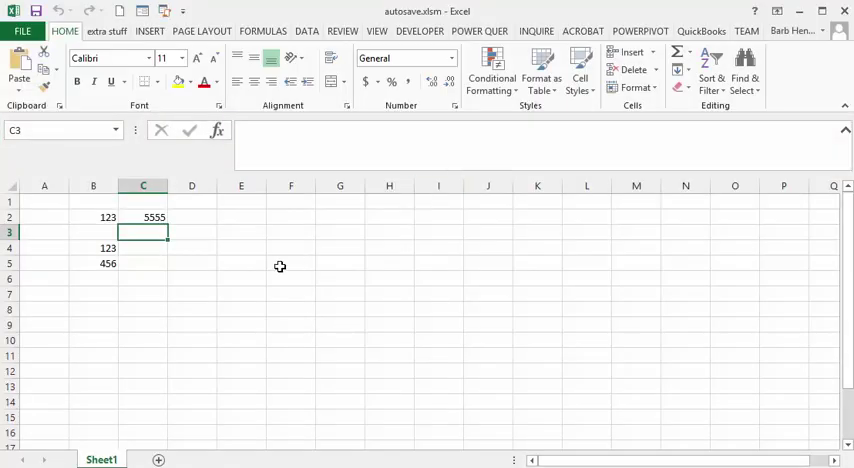
{"action": "left_click", "coordinate": [223, 265]}
{"action": "left_click", "coordinate": [147, 216]}
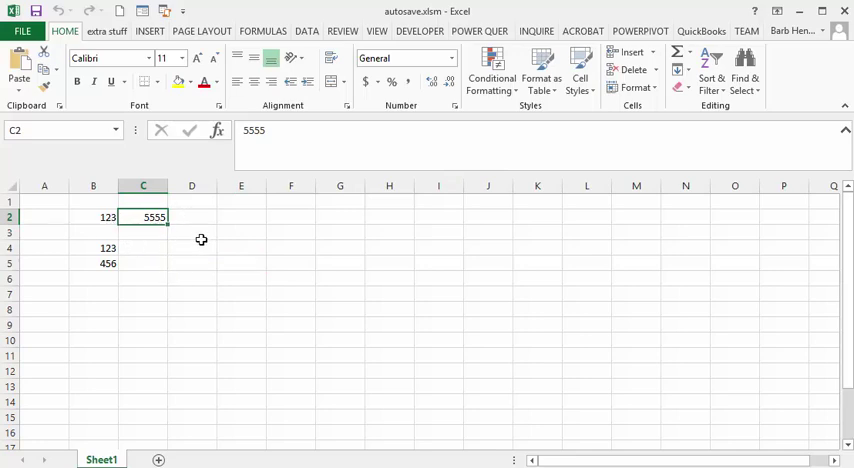
{"action": "left_click", "coordinate": [204, 234]}
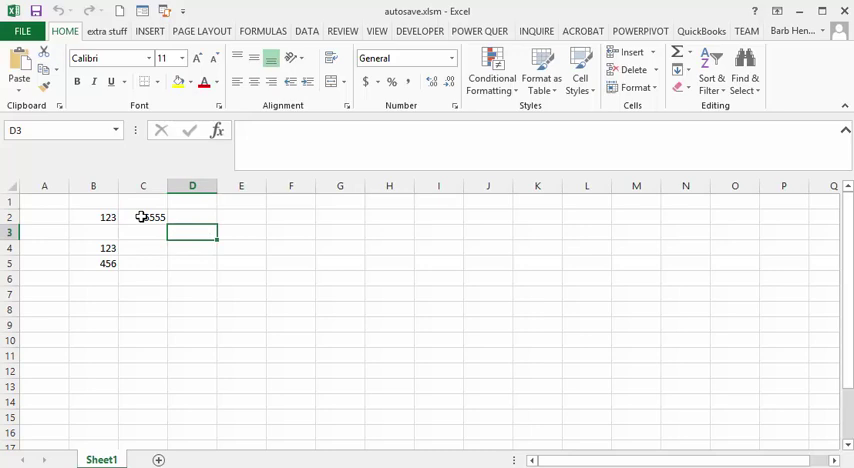